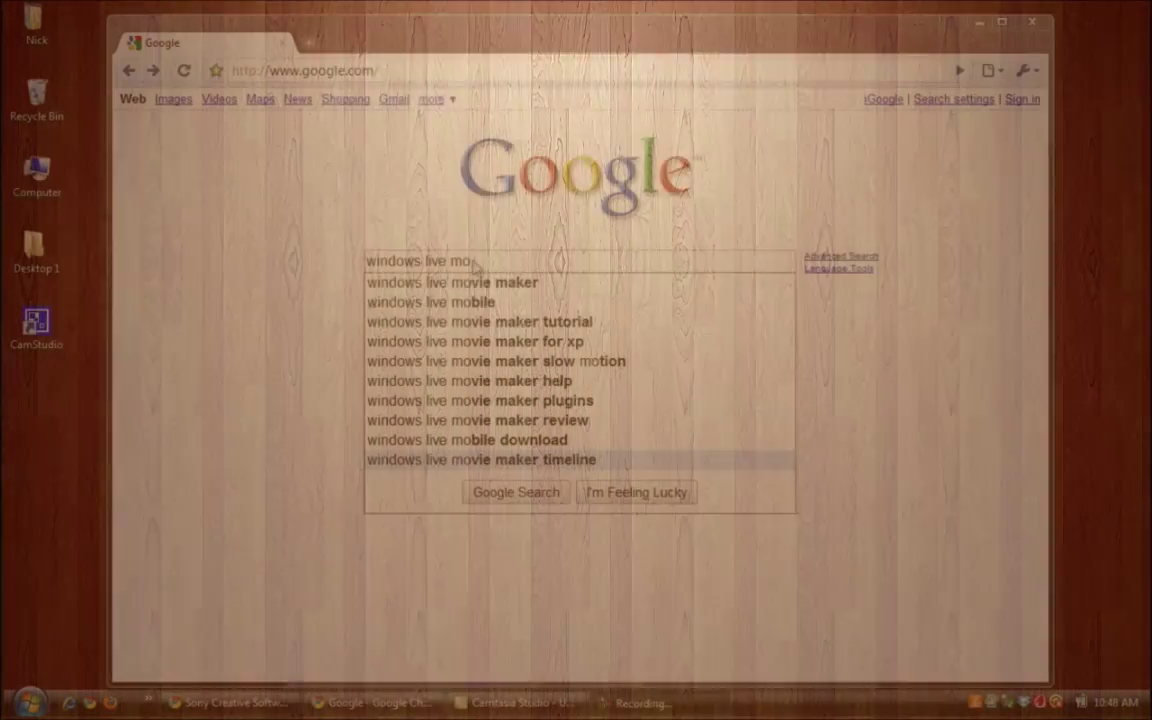
Step: Search Google for 'windows live movie maker' and open the official Movie Maker - Windows Live page
left_click(481, 284)
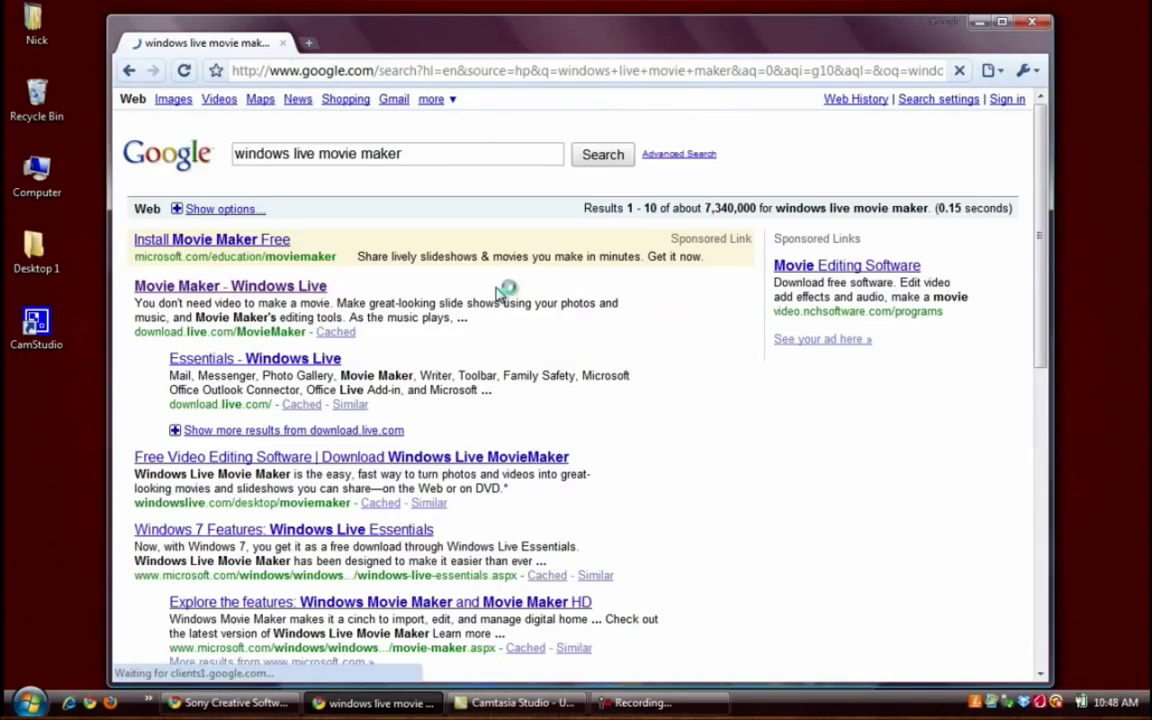
left_click(298, 288)
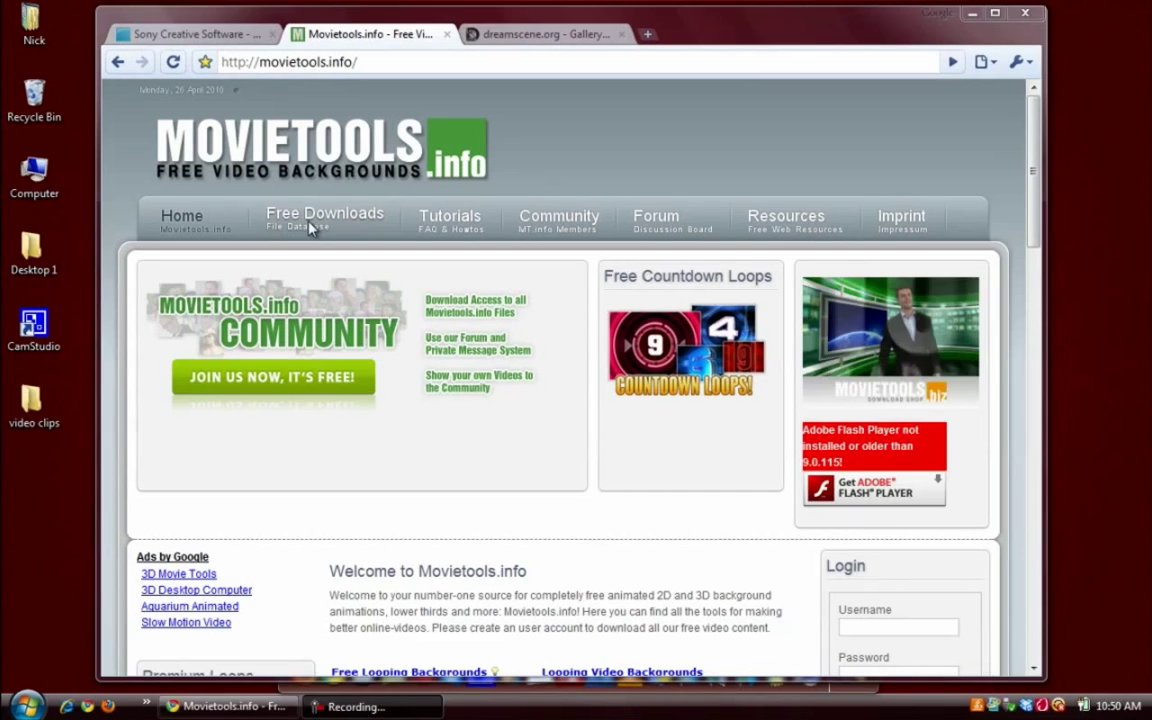
Step: Open Movietools.info's Free Downloads page and scroll to the background loop category thumbnails
left_click(311, 228)
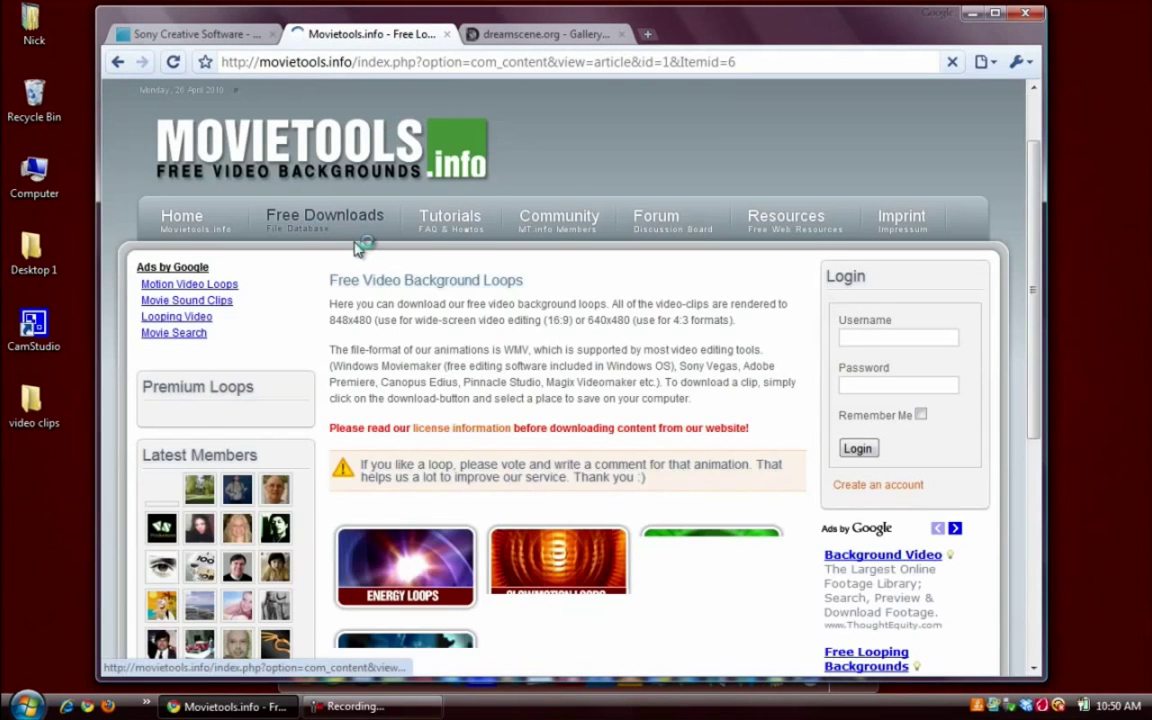
scroll(470, 295, "down", 1)
scroll(463, 256, "down", 3)
scroll(463, 256, "down", 2)
scroll(480, 240, "up", 2)
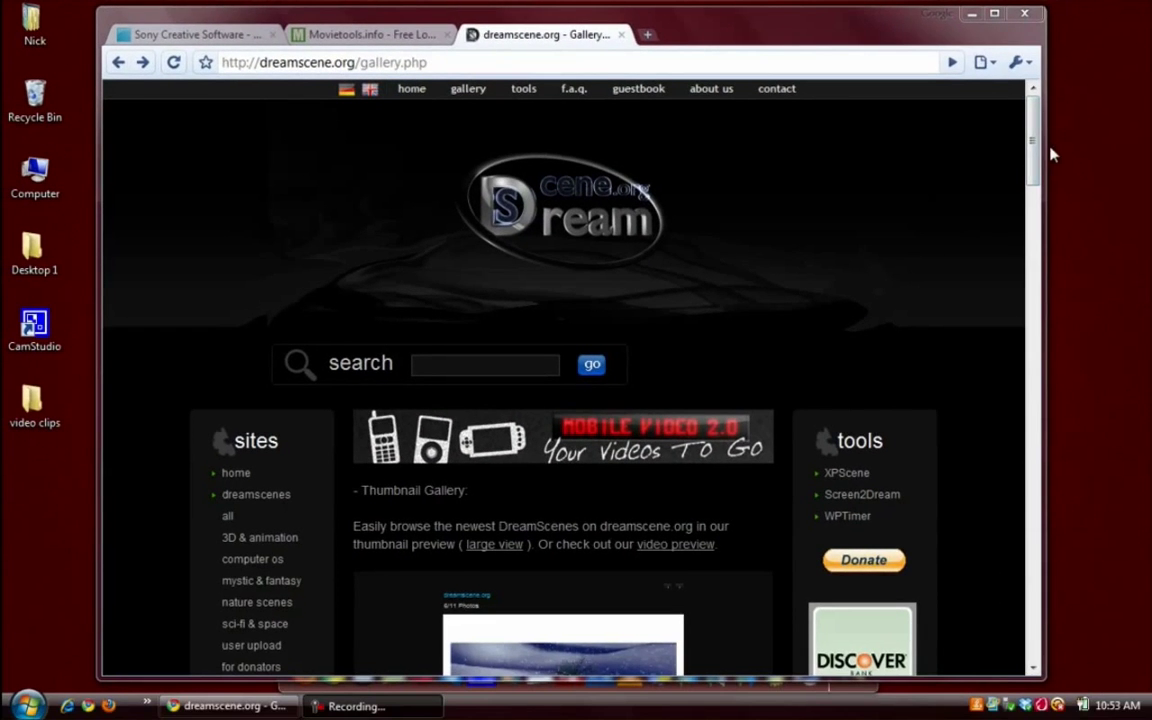
Step: Scroll the dreamscene.org gallery and open the 3D/Animation video loop collection
left_click_drag(1052, 153, 1052, 310)
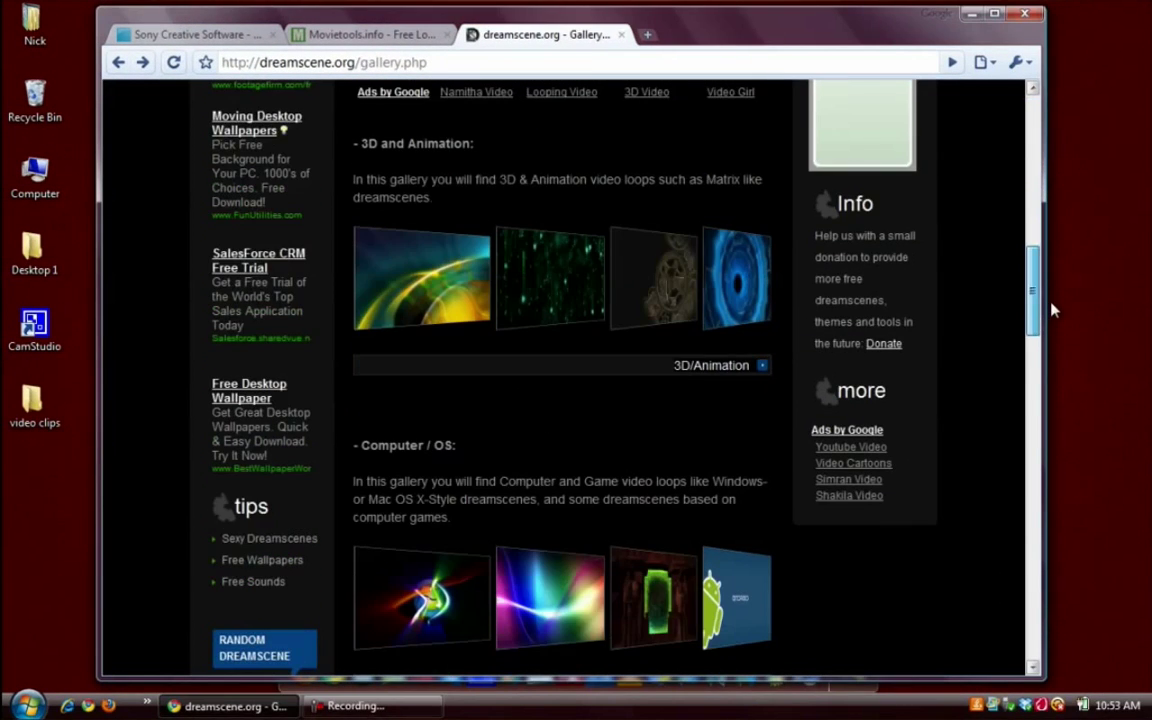
left_click(590, 275)
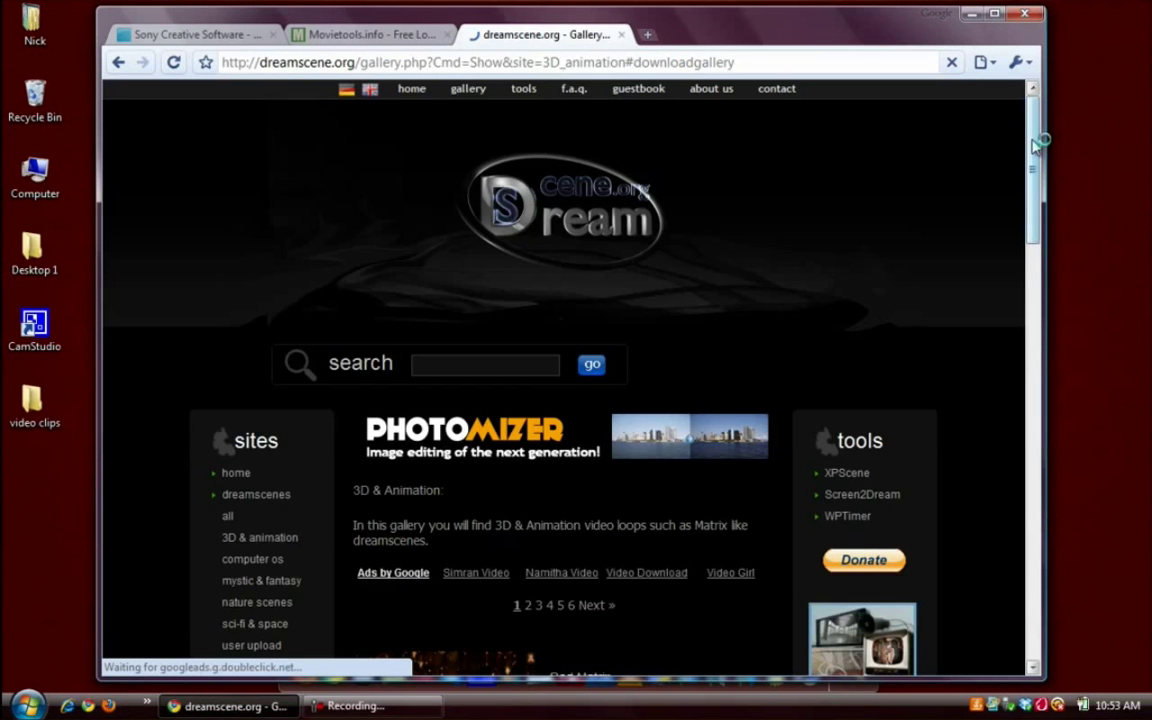
left_click_drag(1037, 139, 1029, 391)
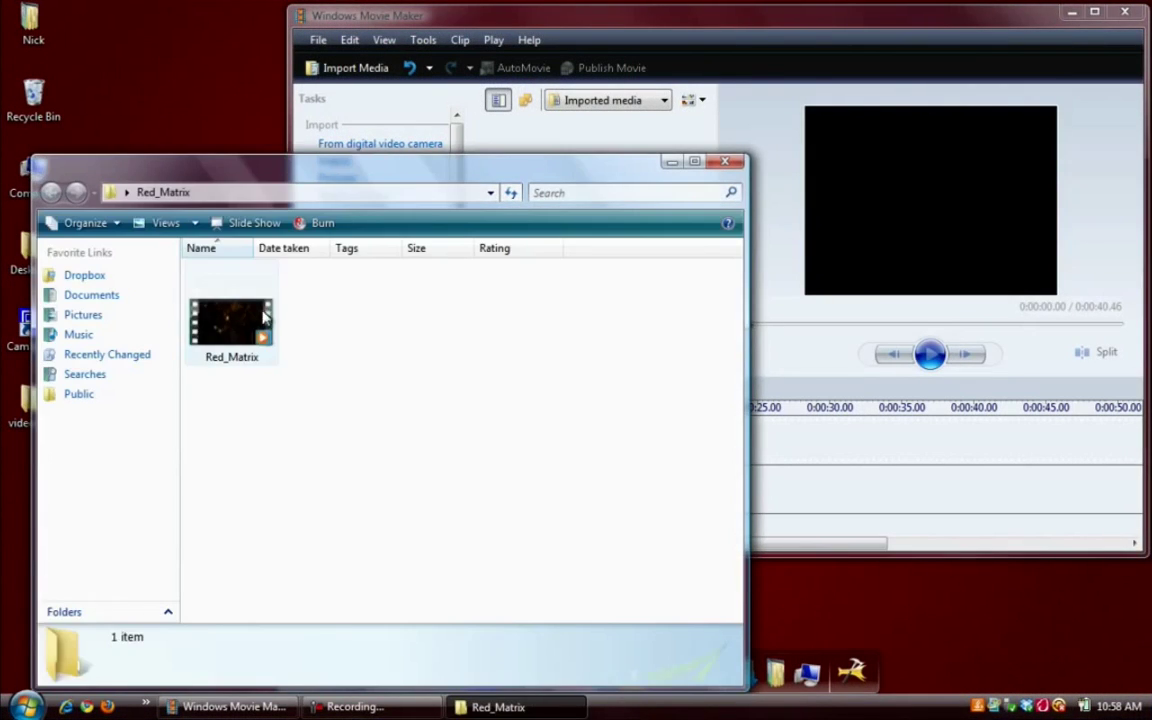
Step: Import Red_Matrix into Imported media, close its folder window, and drop it on the Video track
left_click_drag(231, 322, 515, 150)
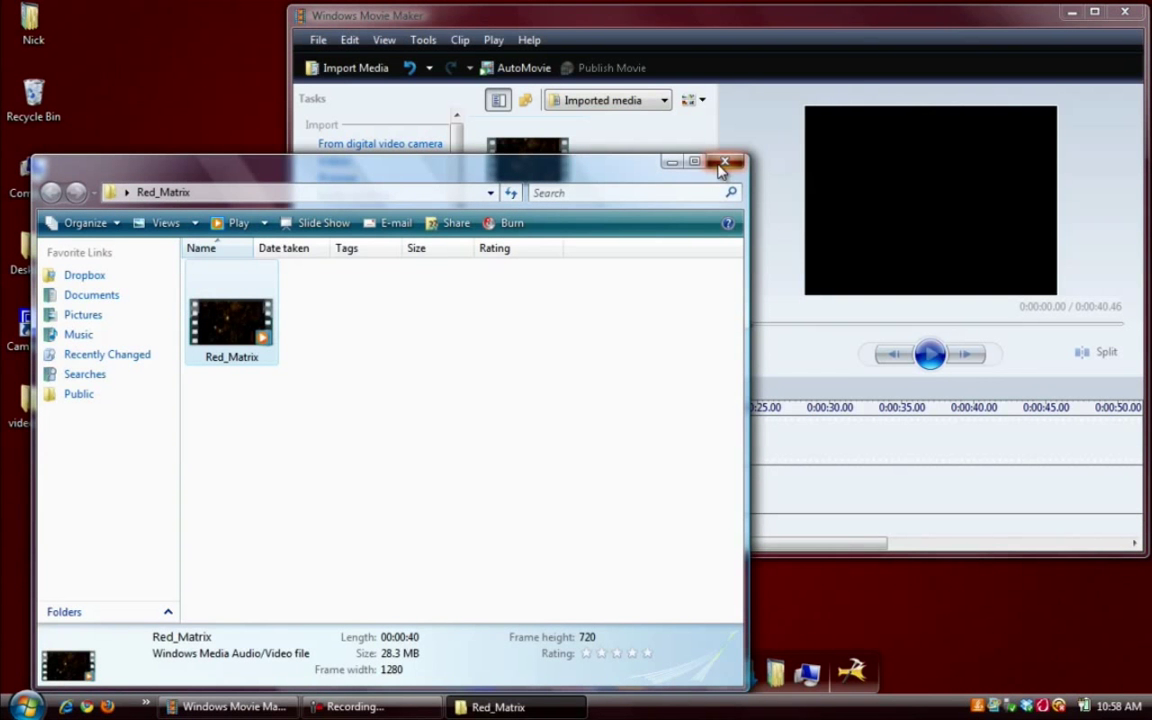
left_click(725, 161)
mouse_move(527, 170)
left_mouse_down()
mouse_move(483, 418)
mouse_move(400, 437)
left_mouse_up()
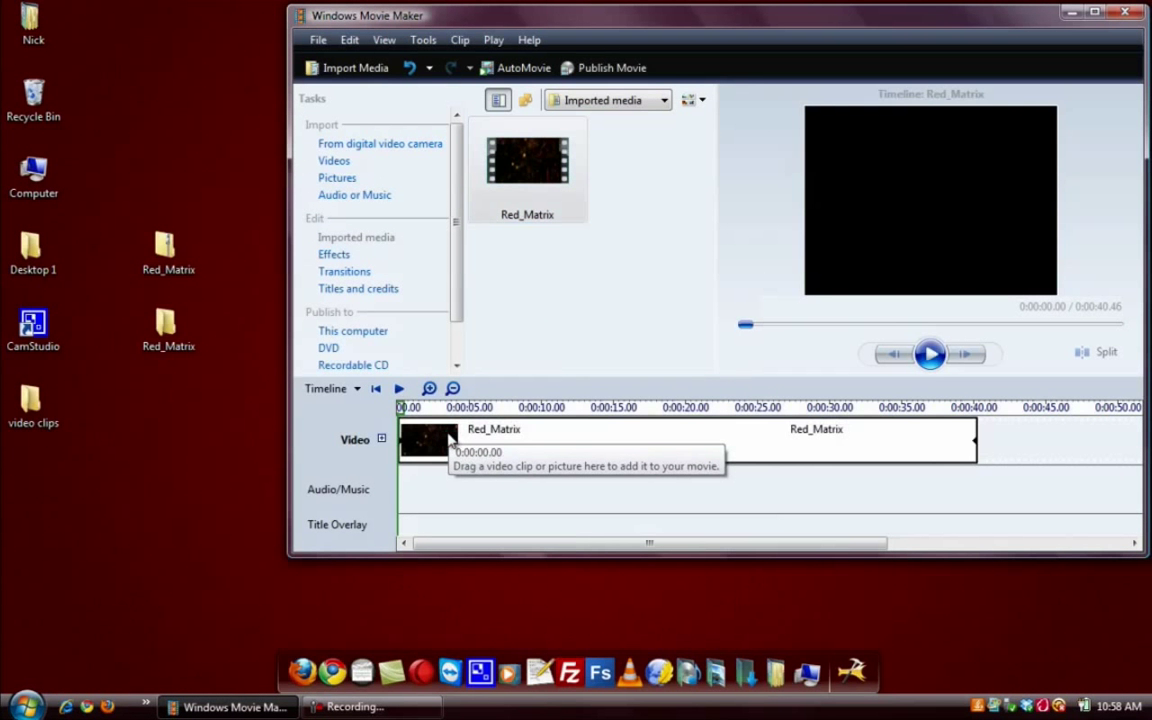
Step: Add a title overlay reading 'applepc98' on the selected Red_Matrix clip
left_click(340, 288)
left_click(395, 181)
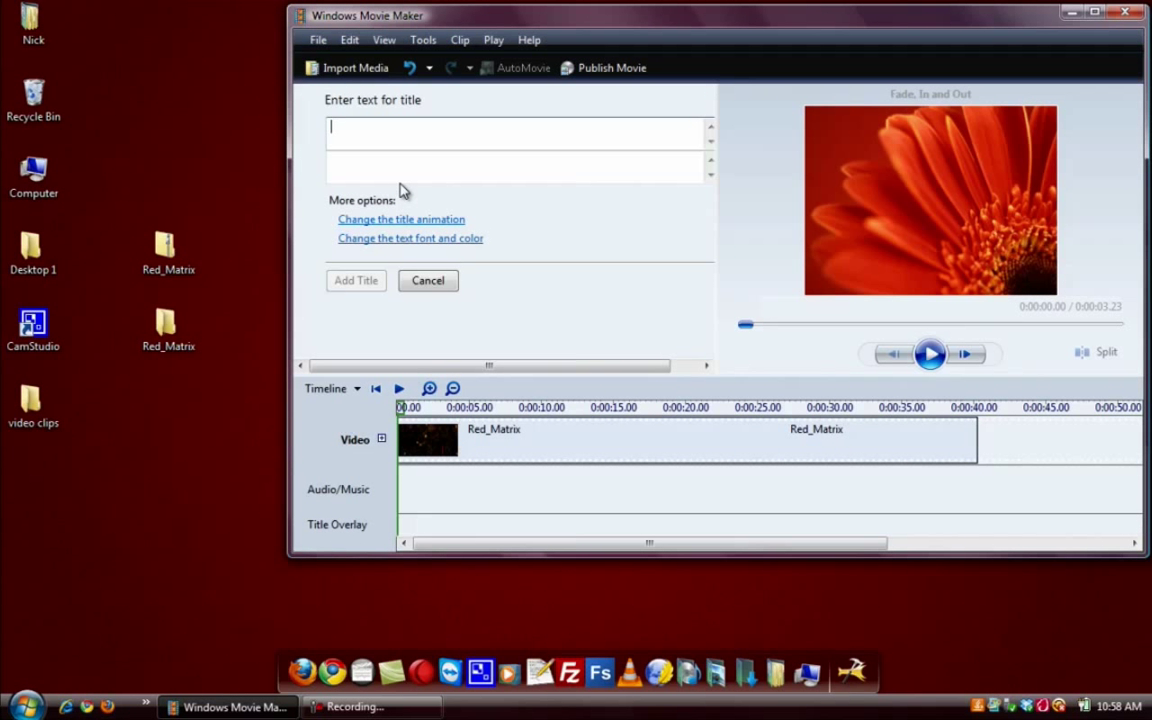
type("applepc98")
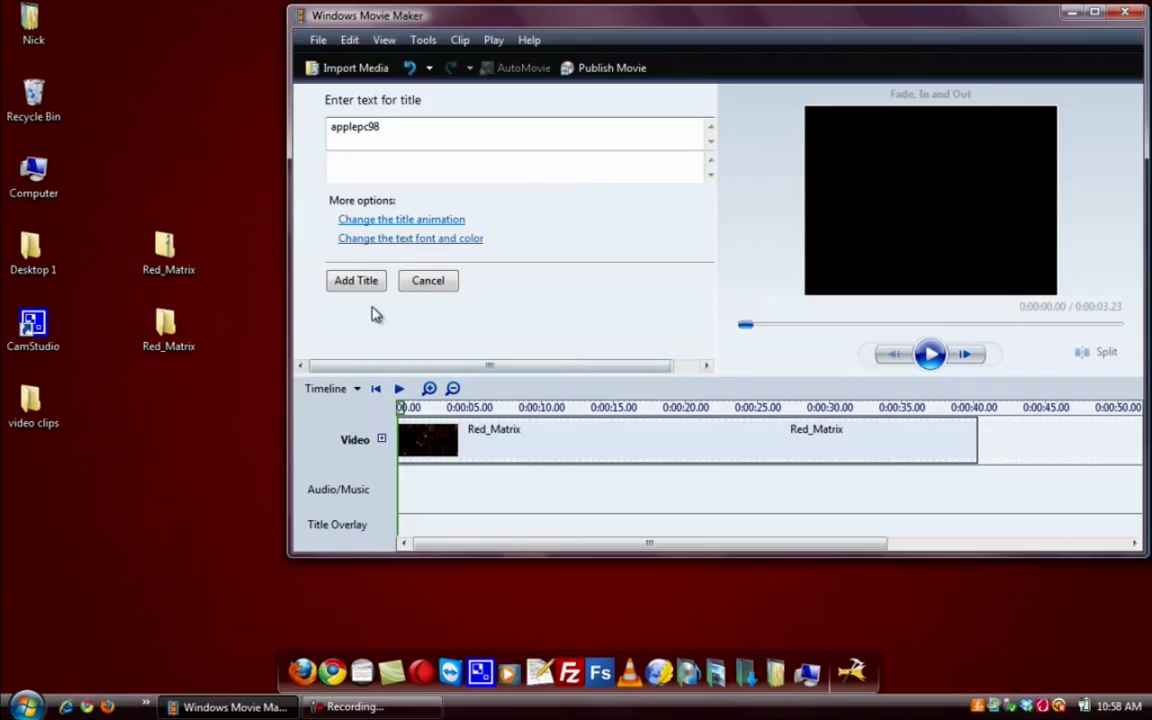
left_click(356, 281)
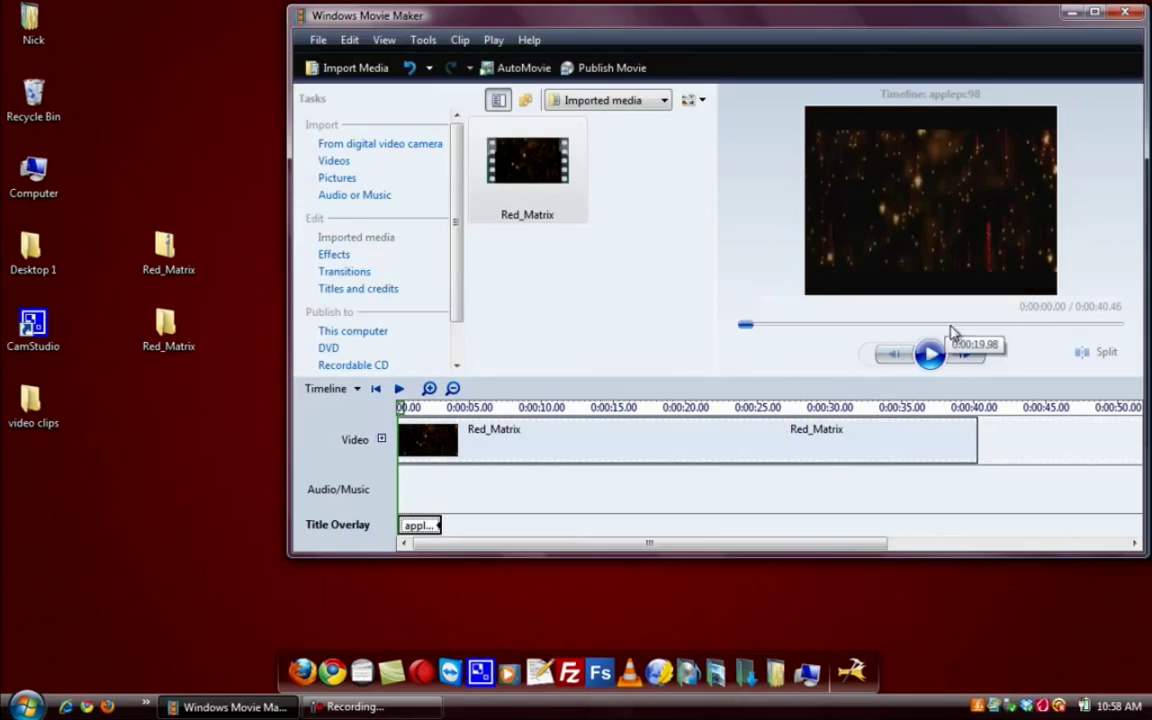